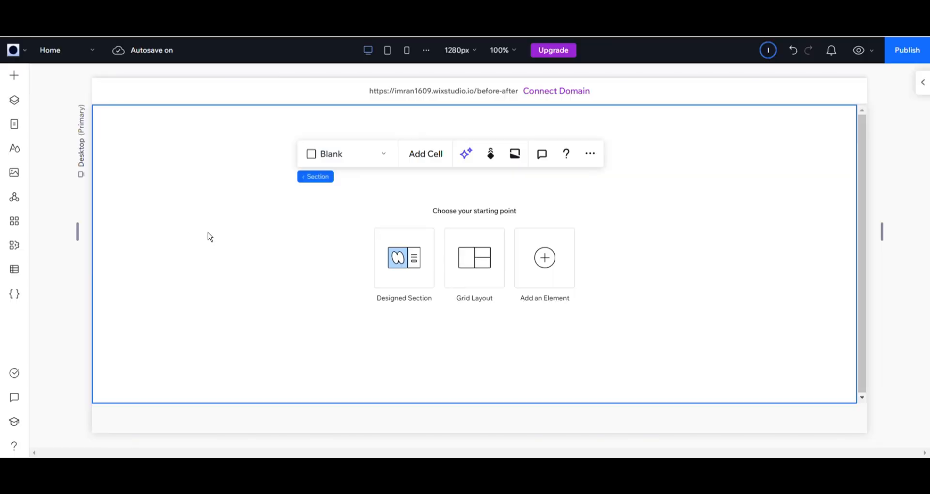
Search the app market for "before and after" and open the installed Before & After Slider app by PURPLE
{"action": "left_click", "coordinate": [20, 224]}
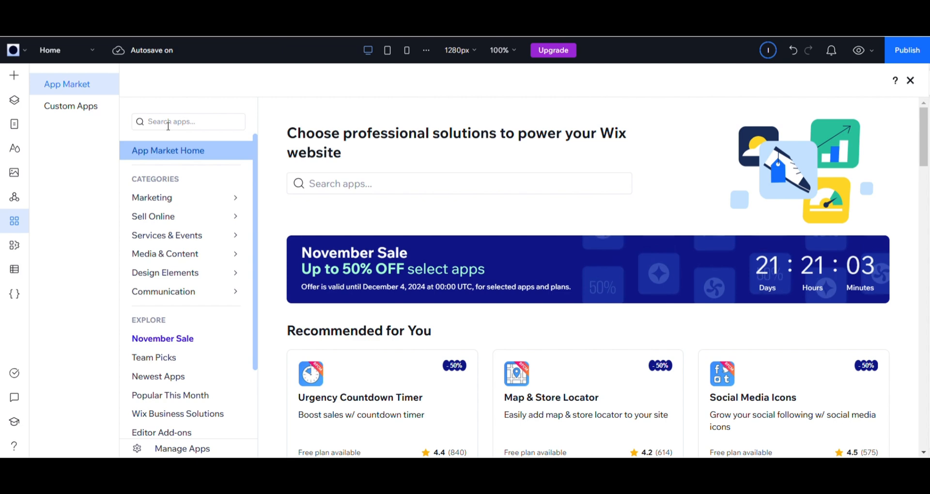
{"action": "left_click", "coordinate": [167, 125]}
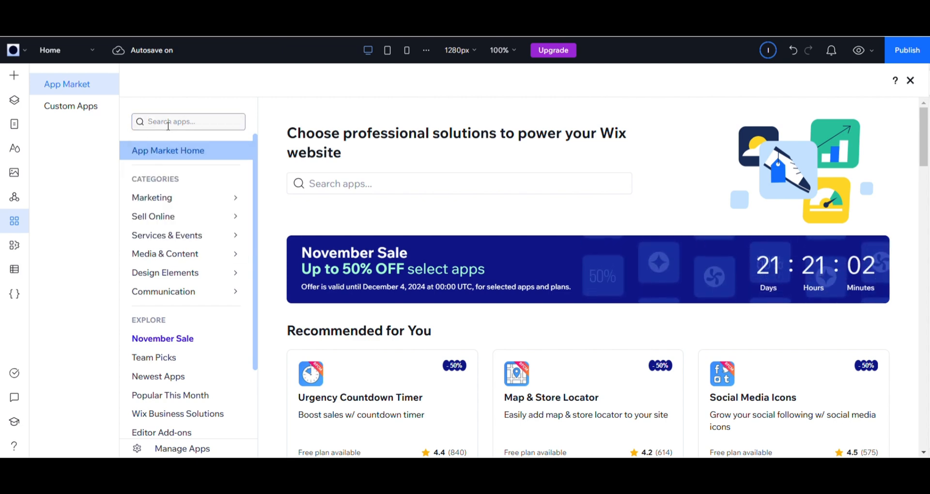
{"action": "left_click", "coordinate": [192, 127]}
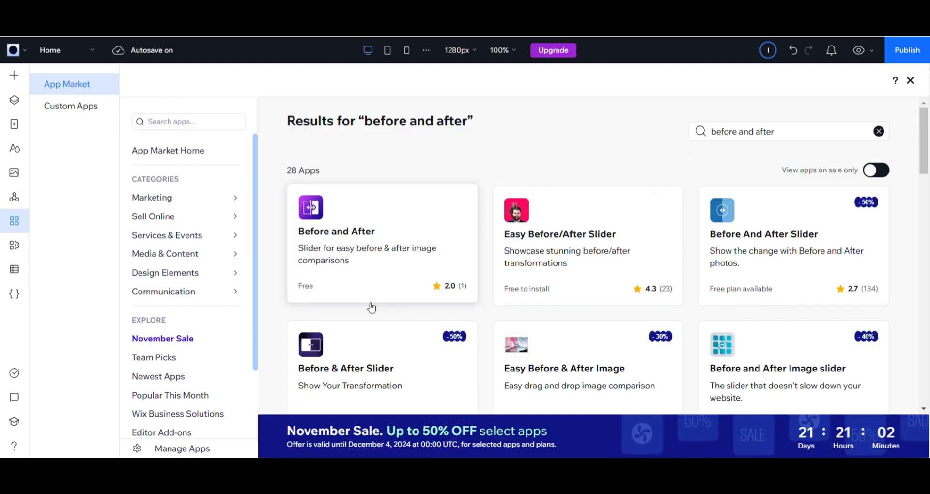
{"action": "scroll", "coordinate": [369, 308], "scroll_direction": "down", "scroll_amount": 1}
{"action": "scroll", "coordinate": [369, 308], "scroll_direction": "down", "scroll_amount": 1}
{"action": "left_click", "coordinate": [383, 276]}
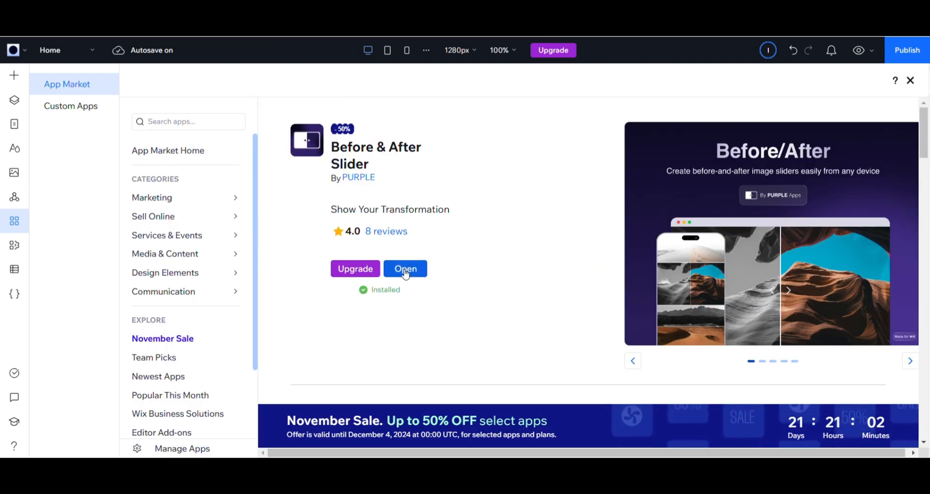
{"action": "left_click", "coordinate": [406, 270]}
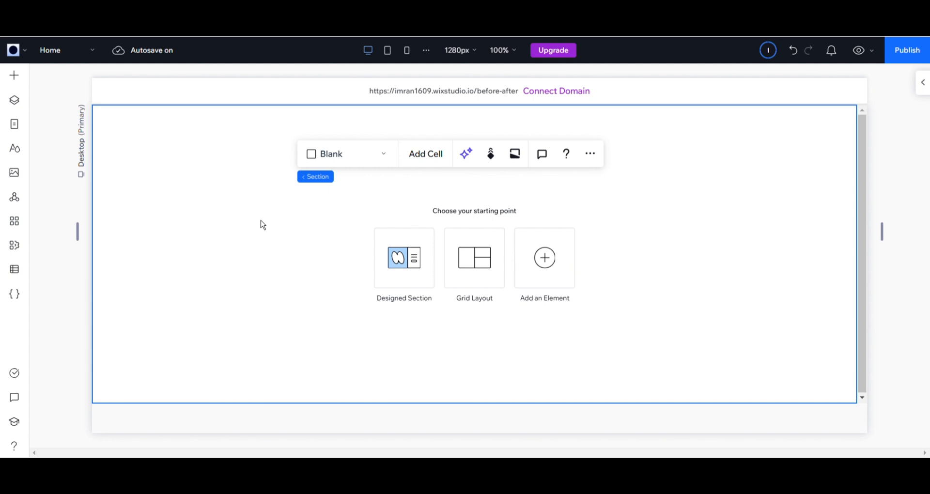
Add the app's Slider widget to the middle of the blank page section
{"action": "left_click", "coordinate": [24, 81]}
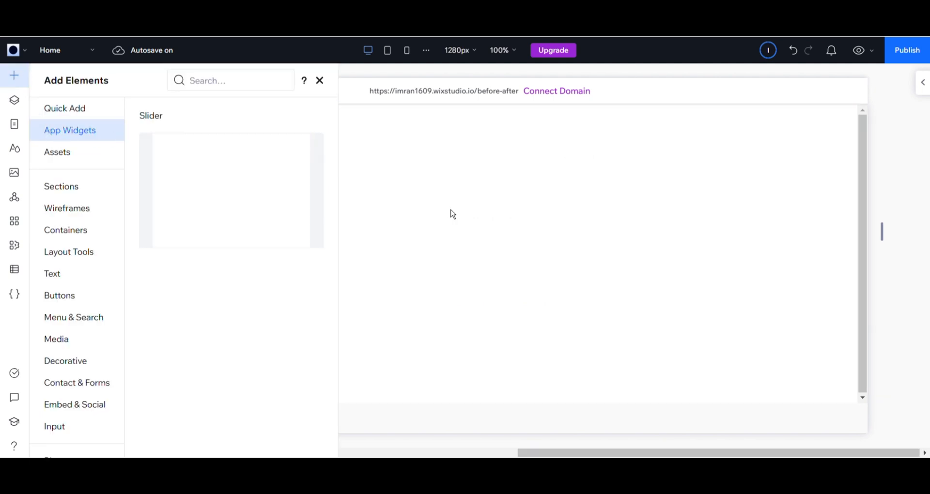
{"action": "left_click_drag", "start_coordinate": [455, 214], "coordinate": [411, 201]}
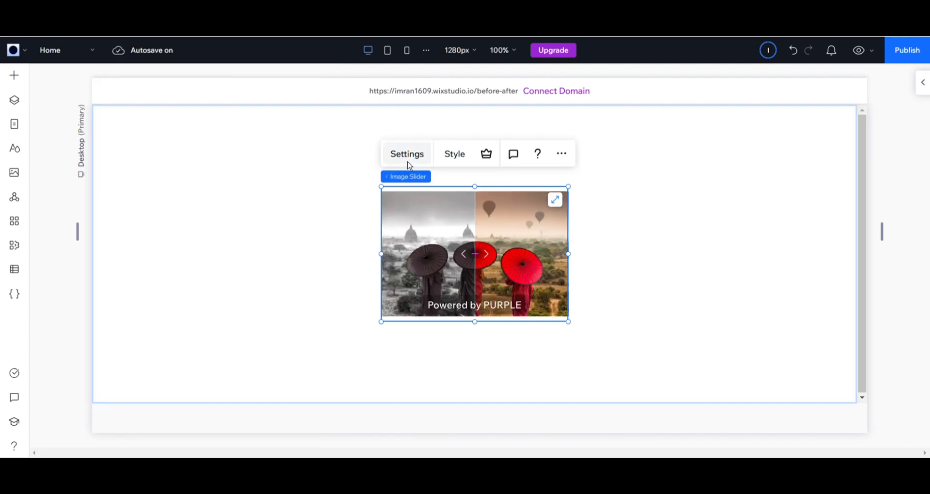
Replace the slider's before image with 4.png from the site files
{"action": "left_click", "coordinate": [408, 155]}
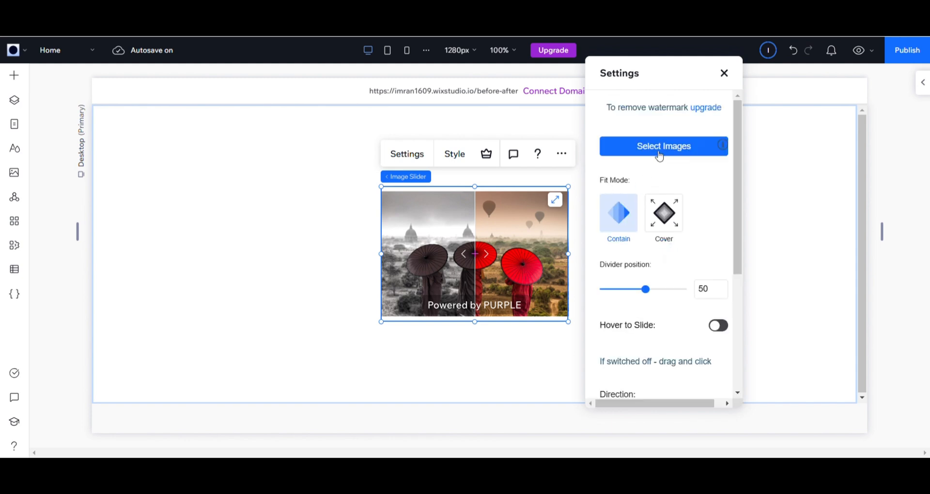
{"action": "left_click", "coordinate": [663, 147]}
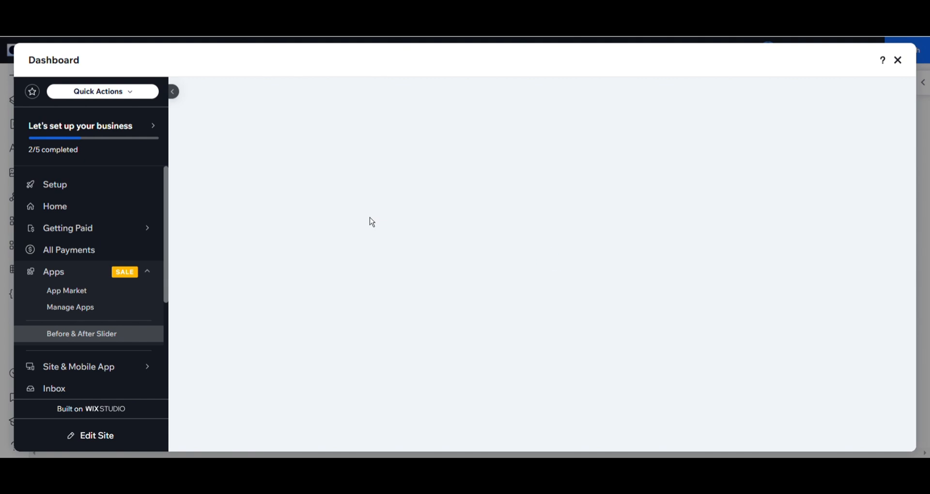
{"action": "scroll", "coordinate": [316, 262], "scroll_direction": "down", "scroll_amount": 2}
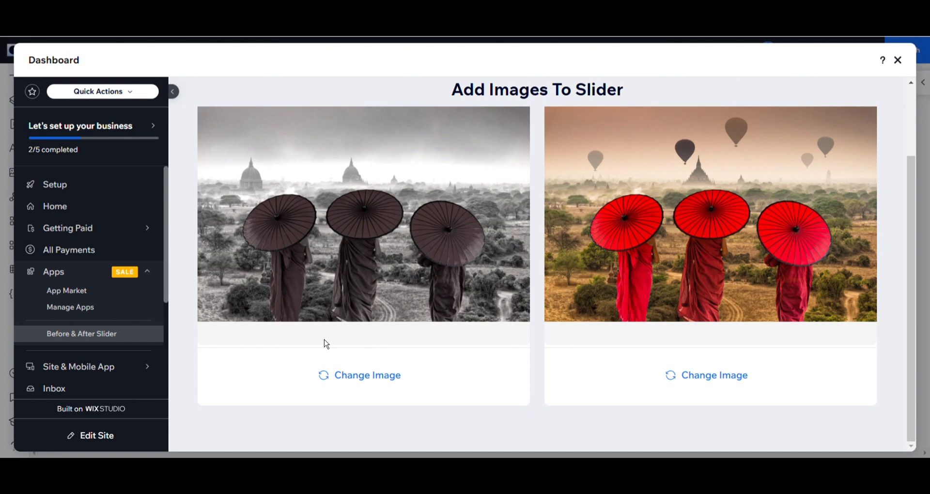
{"action": "scroll", "coordinate": [338, 284], "scroll_direction": "up", "scroll_amount": 1}
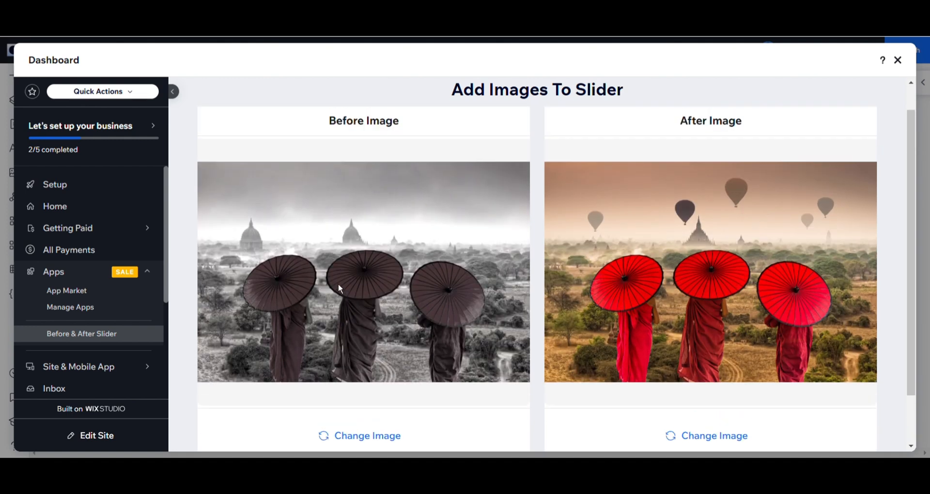
{"action": "left_click", "coordinate": [358, 439]}
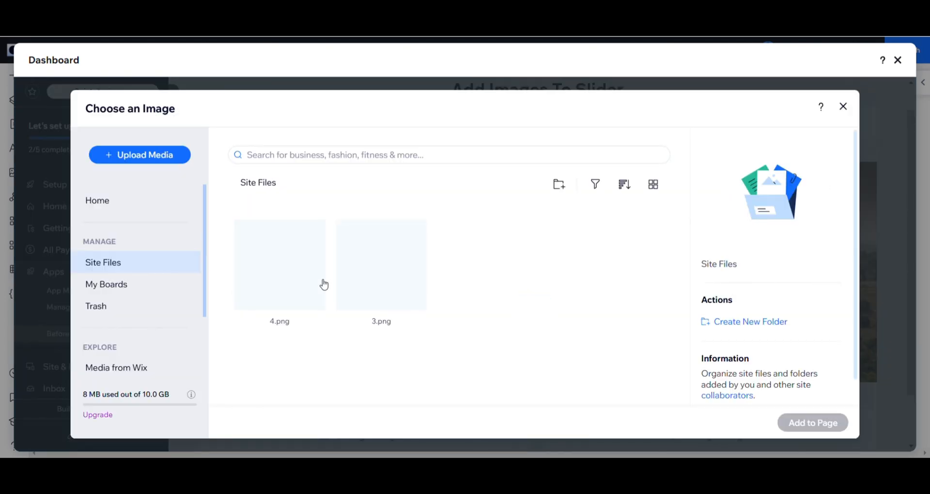
{"action": "left_click", "coordinate": [324, 285]}
{"action": "left_click", "coordinate": [809, 425]}
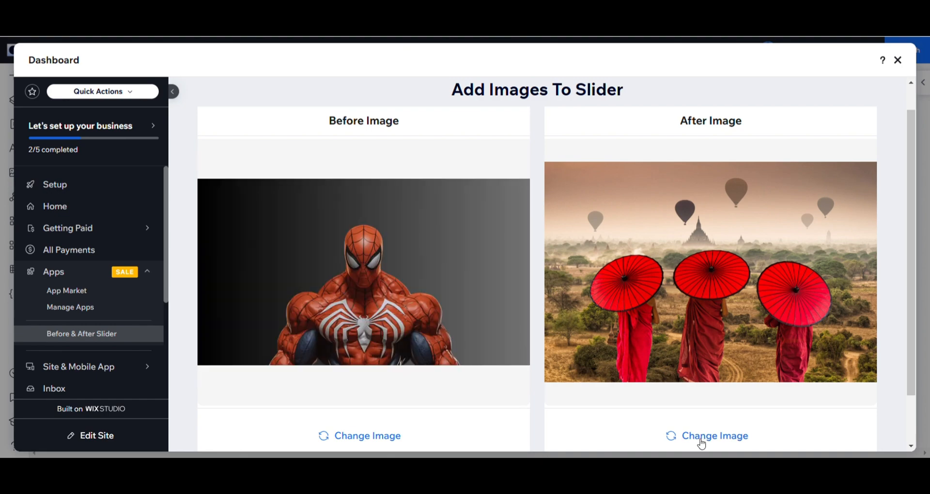
Replace the slider's after image with 3.png from the site files and return to the page
{"action": "left_click", "coordinate": [702, 441]}
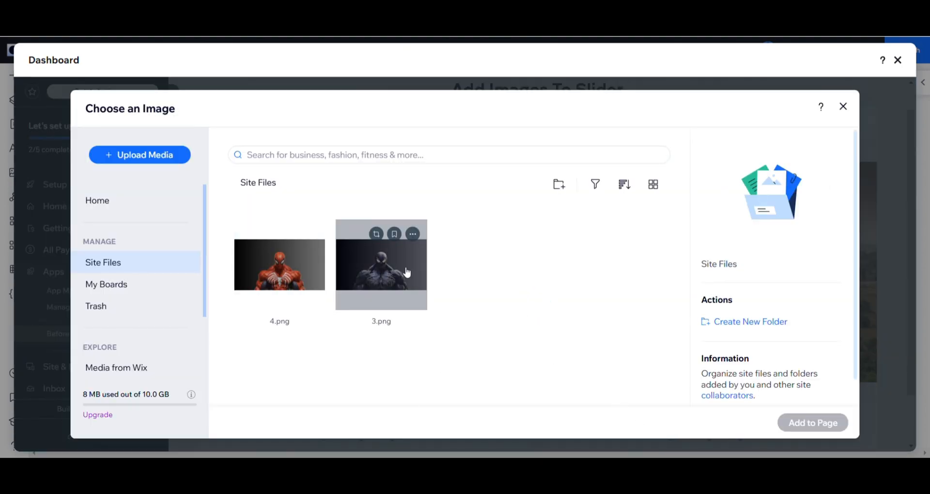
{"action": "left_click", "coordinate": [407, 272]}
{"action": "left_click", "coordinate": [810, 424]}
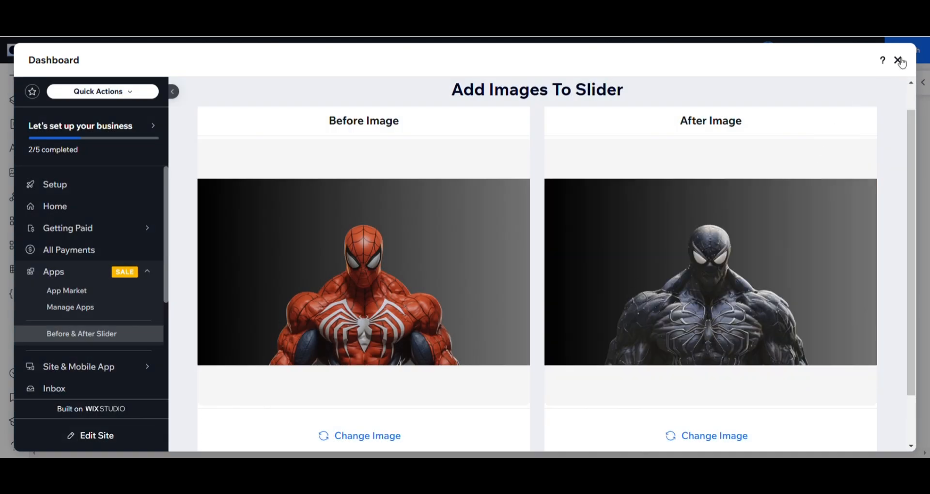
{"action": "left_click", "coordinate": [899, 60]}
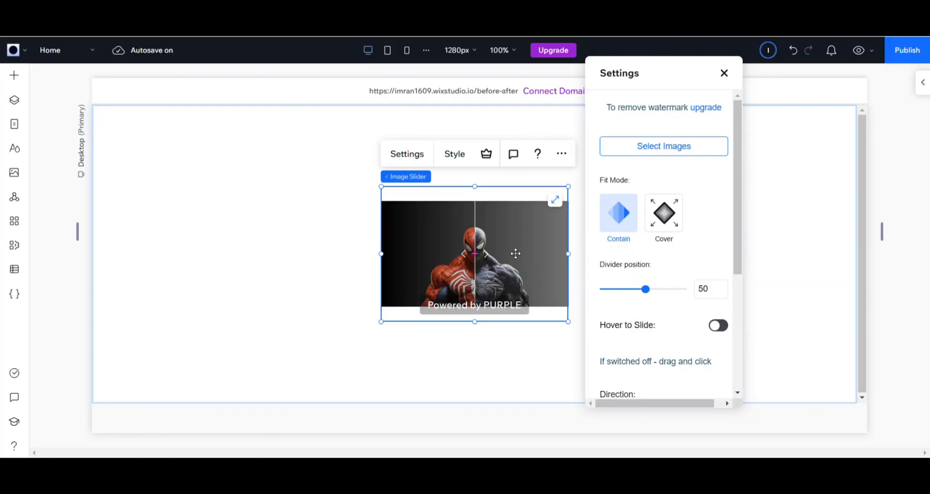
Stretch the image slider to fill its section and set its fit mode to Cover
{"action": "left_click", "coordinate": [556, 201]}
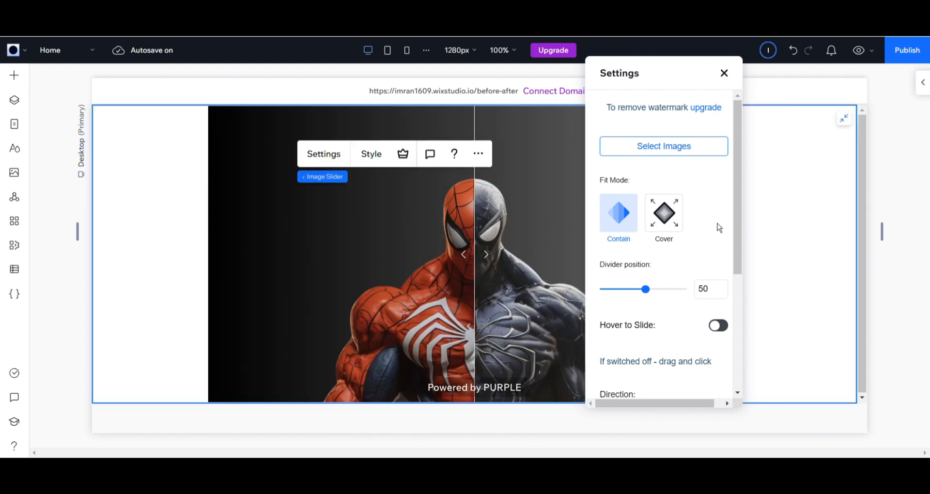
{"action": "left_click", "coordinate": [669, 230]}
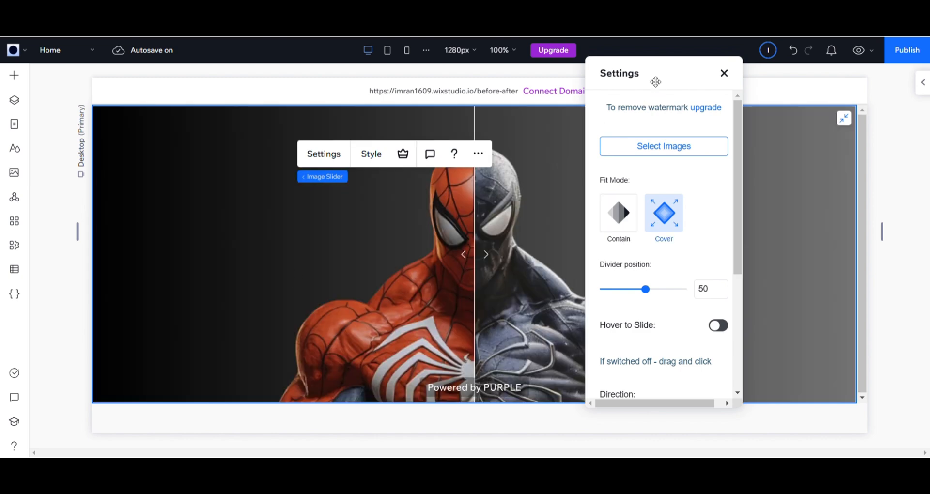
Enable Hover to Slide for the image slider
{"action": "left_click_drag", "start_coordinate": [656, 82], "coordinate": [699, 83]}
{"action": "scroll", "coordinate": [711, 193], "scroll_direction": "down", "scroll_amount": 3}
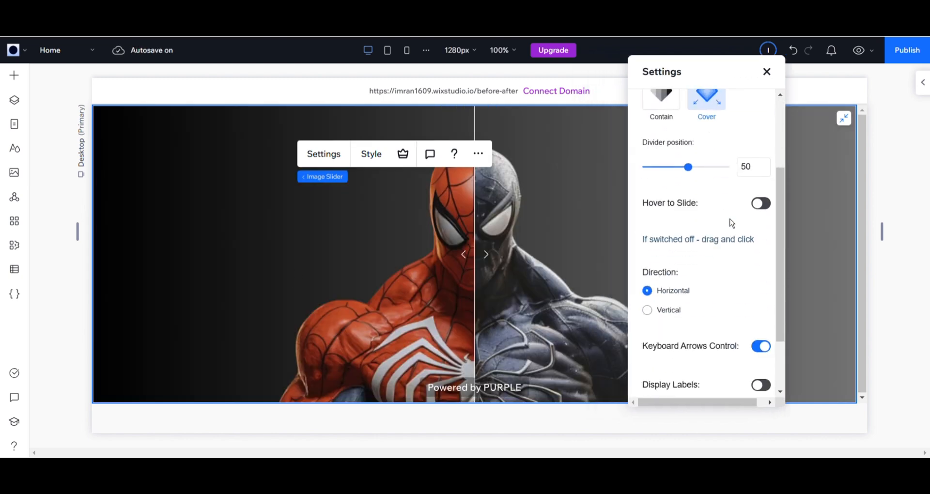
{"action": "left_click", "coordinate": [764, 207]}
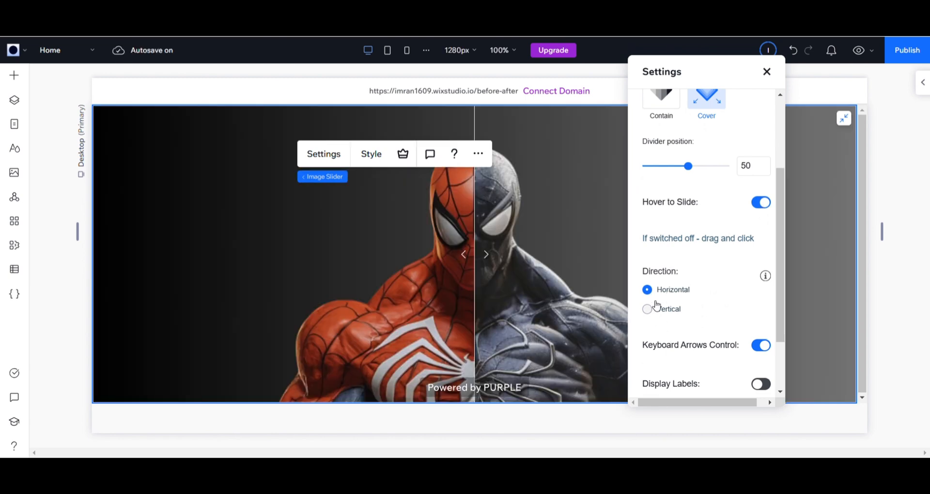
Try the Vertical slide direction, restore Horizontal, and close the slider's settings
{"action": "scroll", "coordinate": [656, 310], "scroll_direction": "down", "scroll_amount": 1}
{"action": "left_click", "coordinate": [649, 249]}
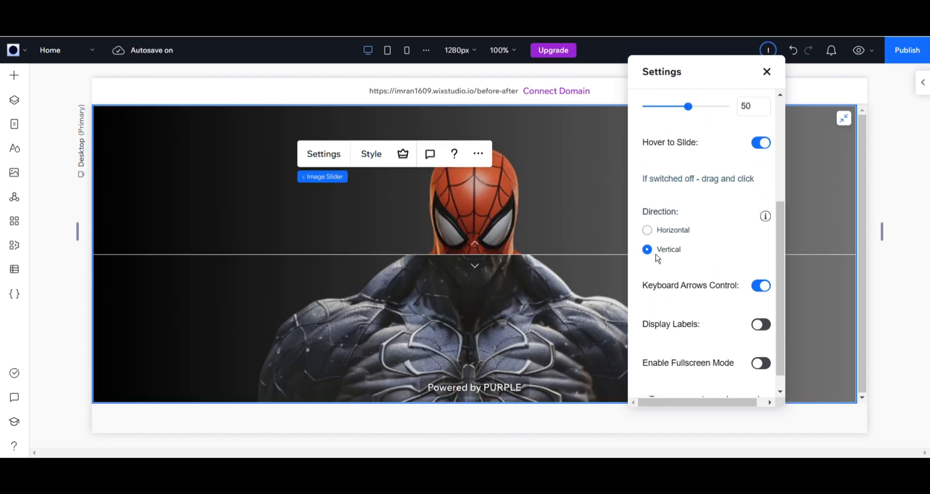
{"action": "left_click", "coordinate": [650, 234]}
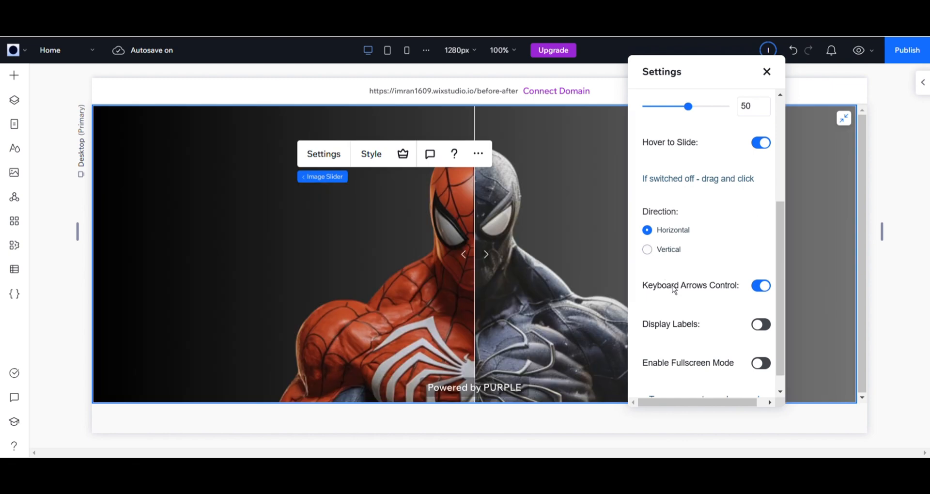
{"action": "scroll", "coordinate": [678, 307], "scroll_direction": "down", "scroll_amount": 1}
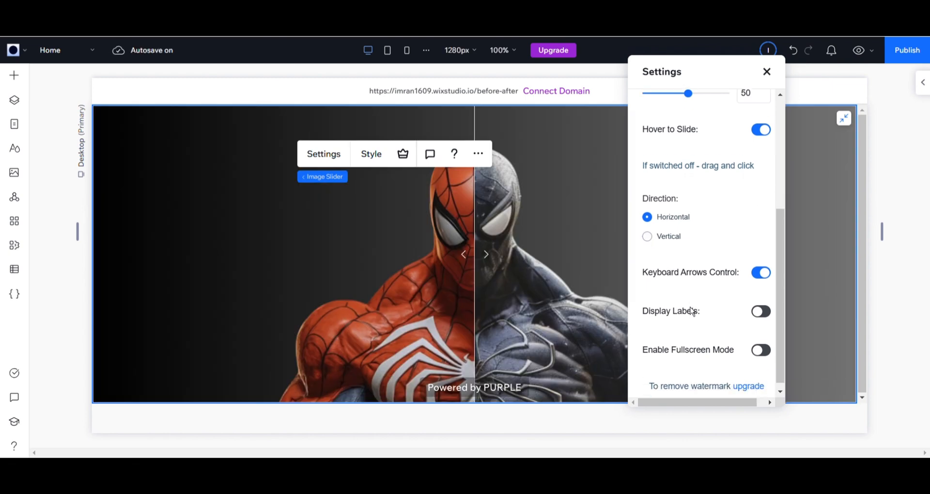
{"action": "scroll", "coordinate": [769, 99], "scroll_direction": "up", "scroll_amount": 5}
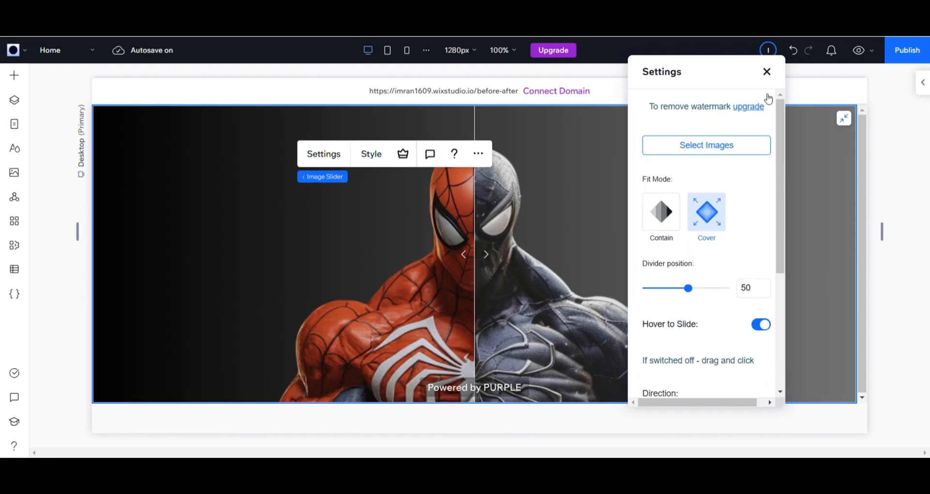
{"action": "left_click", "coordinate": [767, 72]}
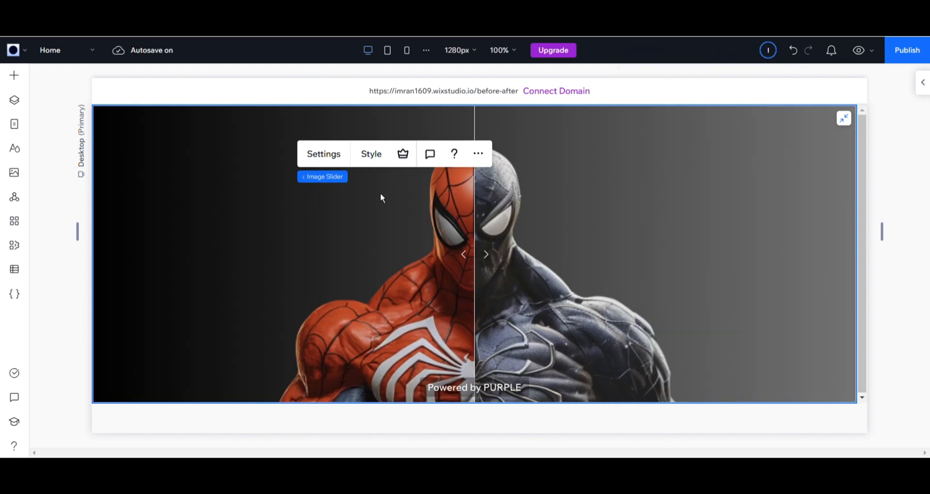
In the slider's style settings, try a 100 px border radius, reset it to 0 px, and reduce the divider width to its minimum
{"action": "left_click", "coordinate": [380, 152]}
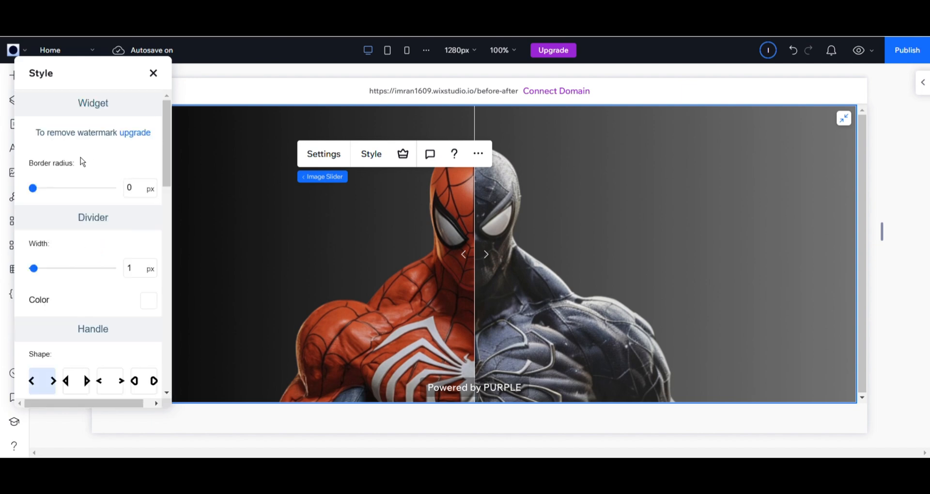
{"action": "scroll", "coordinate": [75, 174], "scroll_direction": "down", "scroll_amount": 1}
{"action": "scroll", "coordinate": [43, 187], "scroll_direction": "up", "scroll_amount": 1}
{"action": "left_click_drag", "start_coordinate": [38, 192], "coordinate": [129, 198]}
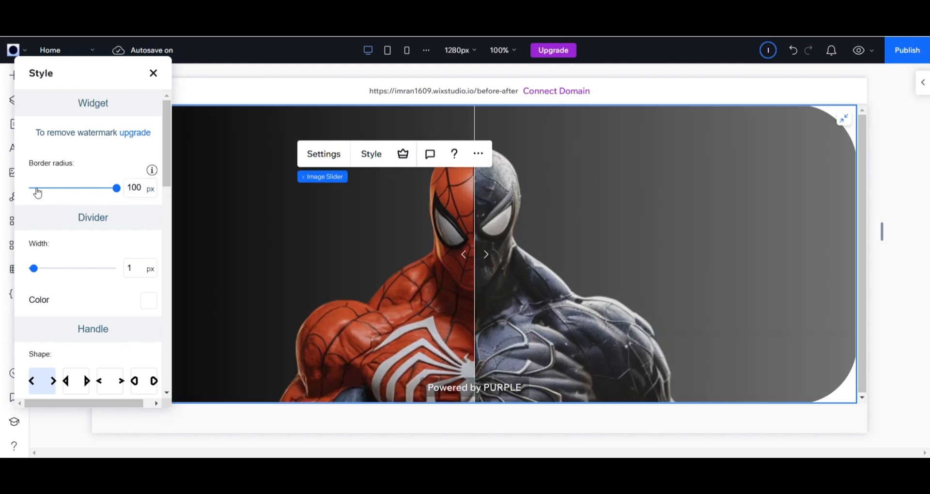
{"action": "left_click", "coordinate": [35, 189]}
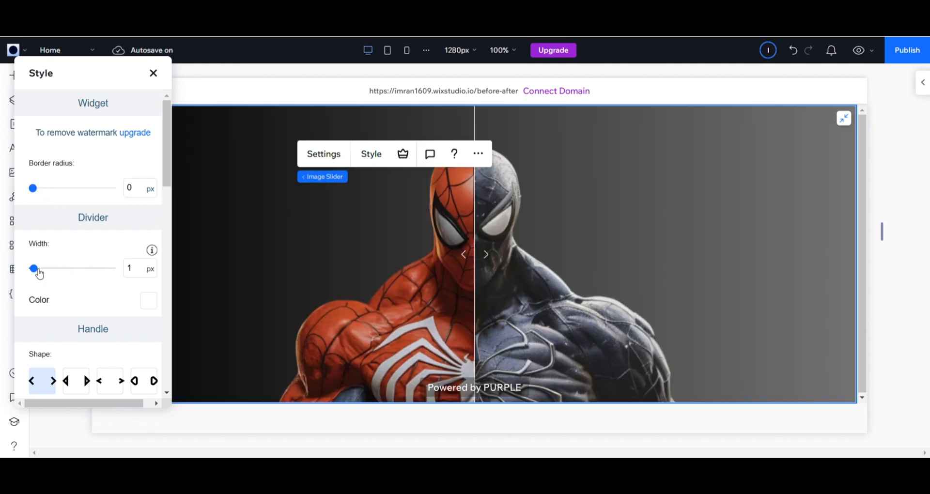
{"action": "mouse_move", "coordinate": [42, 275]}
{"action": "left_mouse_down"}
{"action": "mouse_move", "coordinate": [96, 274]}
{"action": "mouse_move", "coordinate": [34, 279]}
{"action": "left_mouse_up"}
Try the alternative handle shapes on the slider, then restore the first chevron arrow shape
{"action": "scroll", "coordinate": [89, 249], "scroll_direction": "down", "scroll_amount": 4}
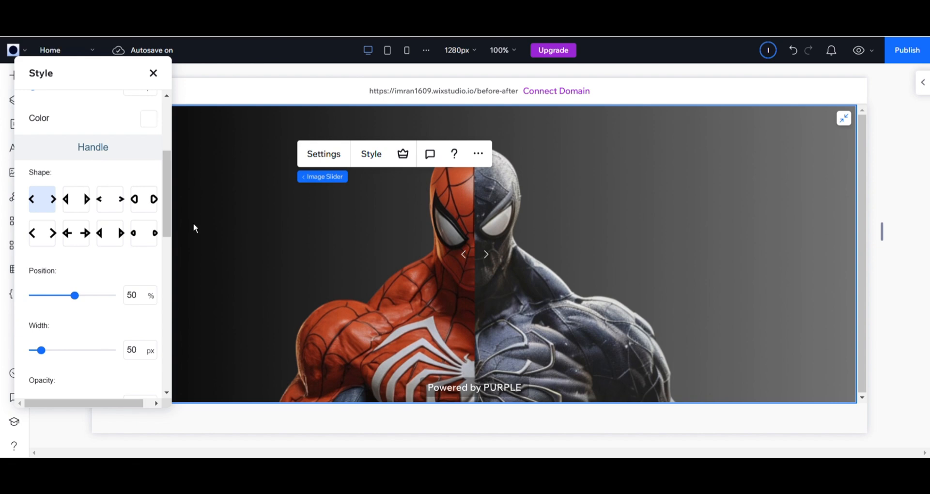
{"action": "left_click", "coordinate": [84, 207]}
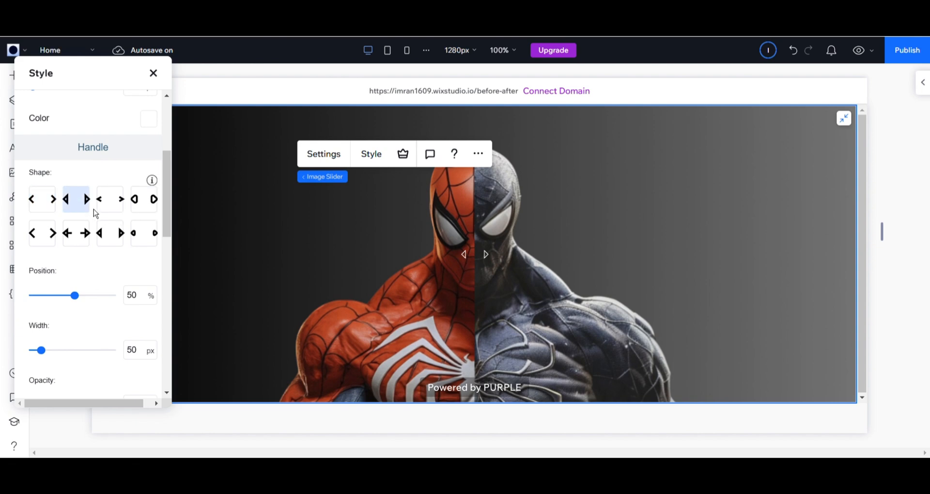
{"action": "left_click", "coordinate": [112, 205]}
{"action": "left_click", "coordinate": [154, 201]}
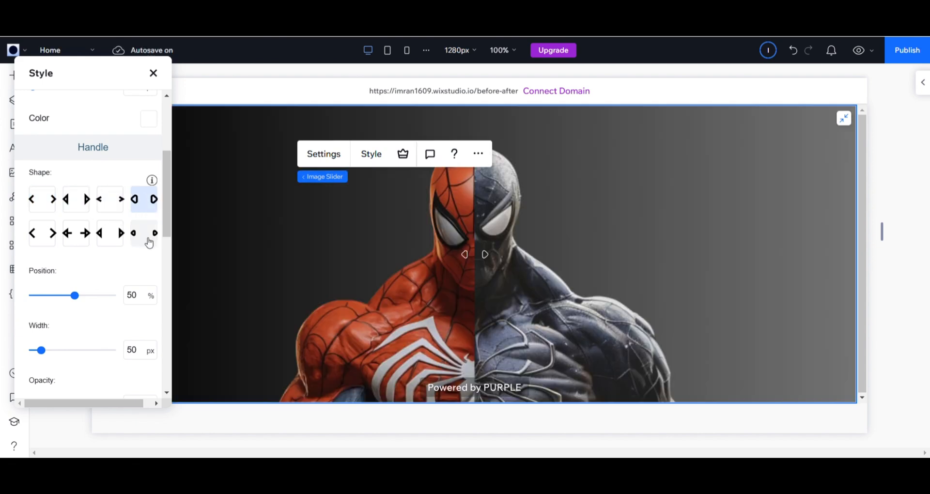
{"action": "left_click", "coordinate": [148, 241]}
{"action": "left_click", "coordinate": [109, 237]}
{"action": "left_click", "coordinate": [77, 236]}
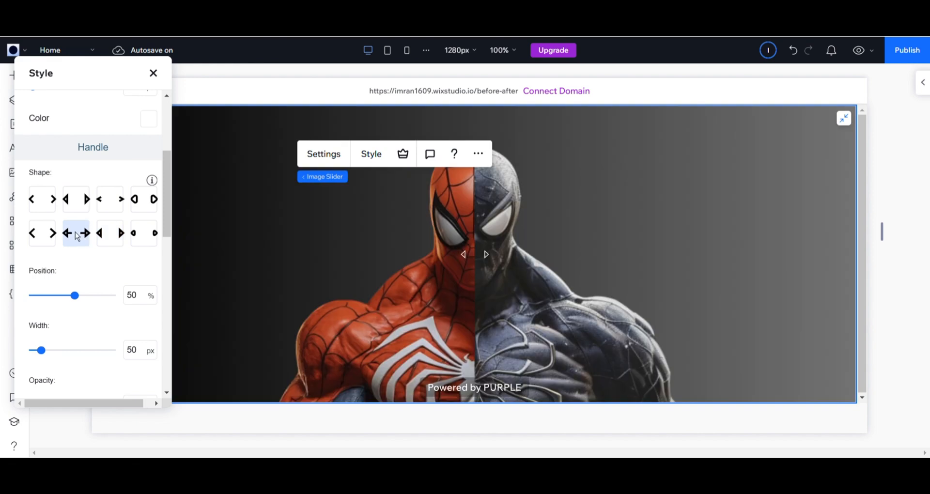
{"action": "left_click", "coordinate": [48, 204]}
Increase the width of the image slider's handle to 135 px in its style settings
{"action": "scroll", "coordinate": [111, 269], "scroll_direction": "down", "scroll_amount": 1}
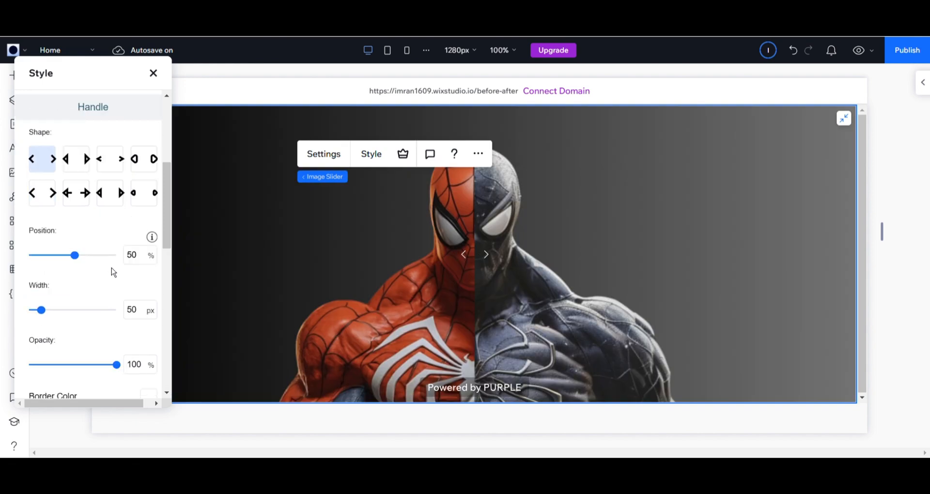
{"action": "scroll", "coordinate": [111, 269], "scroll_direction": "down", "scroll_amount": 3}
{"action": "scroll", "coordinate": [111, 269], "scroll_direction": "up", "scroll_amount": 2}
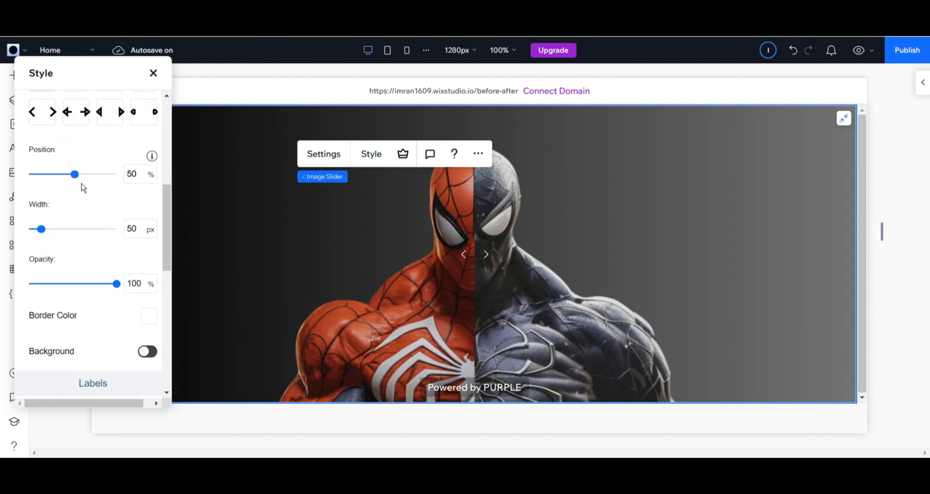
{"action": "scroll", "coordinate": [73, 252], "scroll_direction": "down", "scroll_amount": 1}
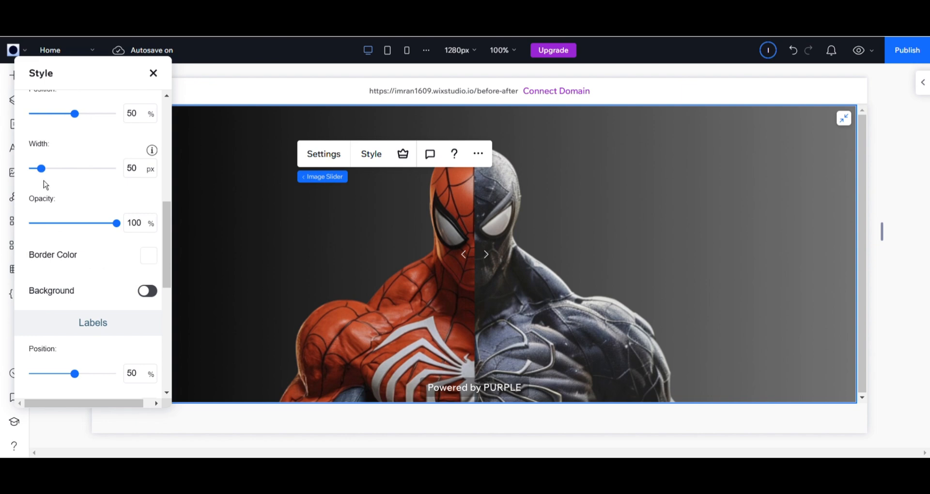
{"action": "left_click_drag", "start_coordinate": [45, 172], "coordinate": [57, 174]}
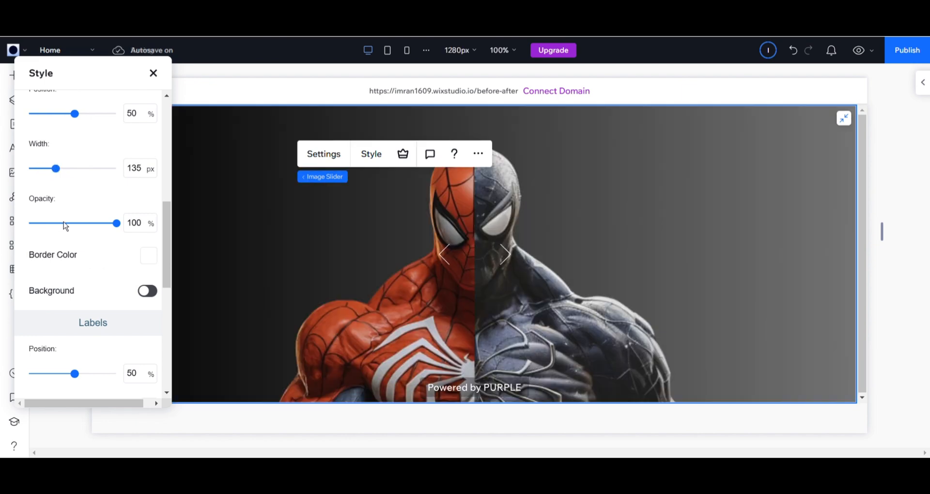
Examine the remaining style options for the slider's labels and its full screen and close icons
{"action": "scroll", "coordinate": [78, 209], "scroll_direction": "down", "scroll_amount": 3}
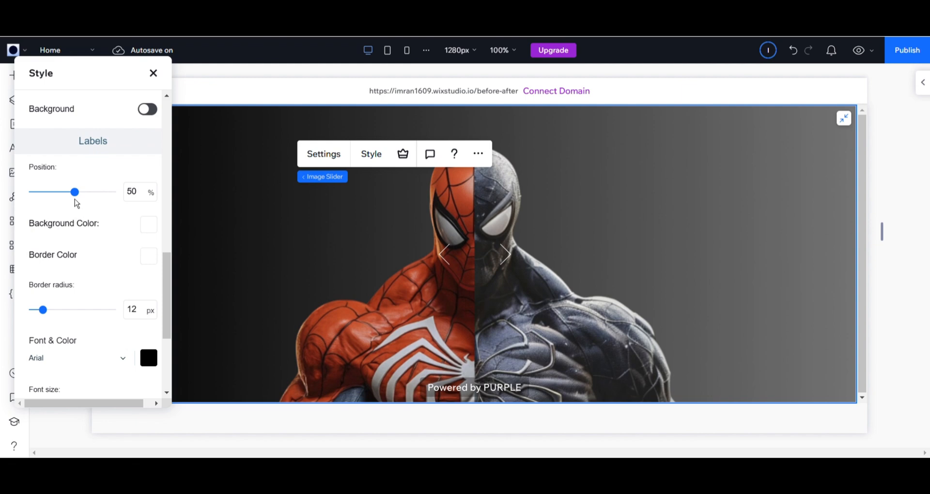
{"action": "scroll", "coordinate": [84, 213], "scroll_direction": "down", "scroll_amount": 1}
{"action": "scroll", "coordinate": [85, 213], "scroll_direction": "down", "scroll_amount": 3}
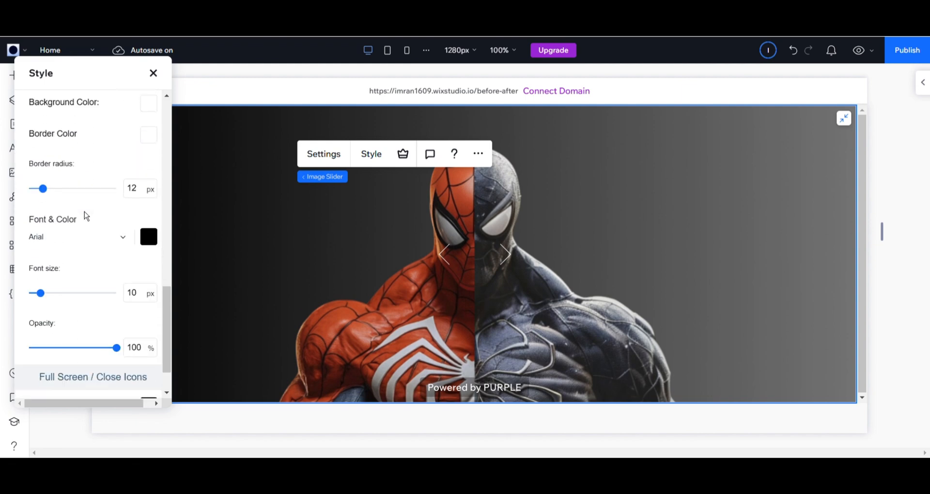
{"action": "scroll", "coordinate": [88, 247], "scroll_direction": "down", "scroll_amount": 2}
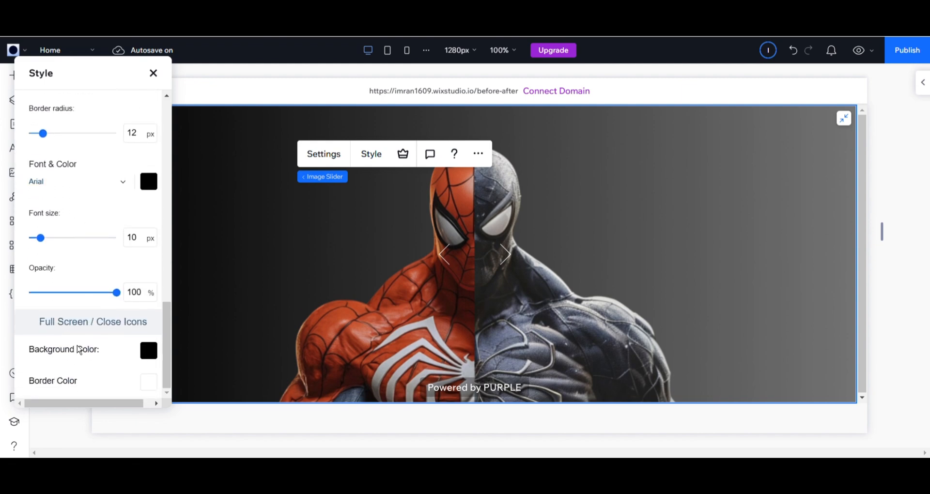
{"action": "scroll", "coordinate": [80, 349], "scroll_direction": "down", "scroll_amount": 16}
{"action": "scroll", "coordinate": [83, 228], "scroll_direction": "up", "scroll_amount": 2}
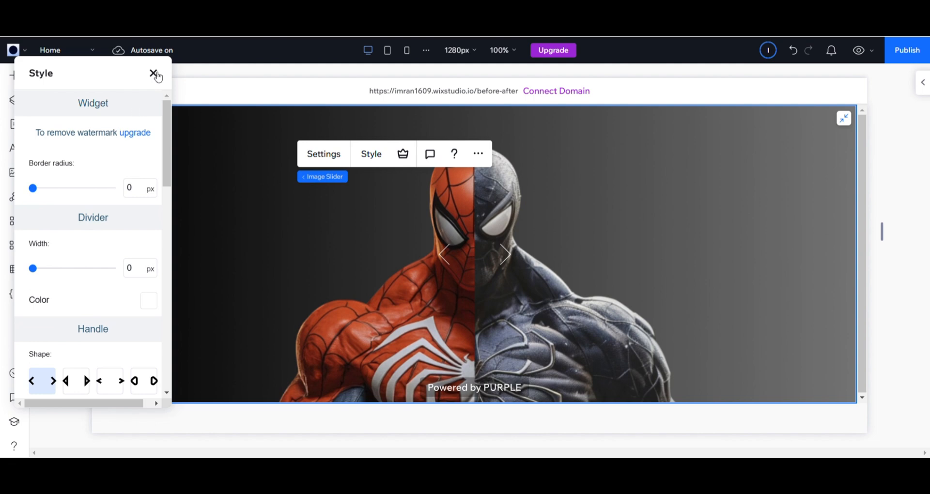
Close the slider's style settings and publish the site
{"action": "left_click", "coordinate": [153, 73]}
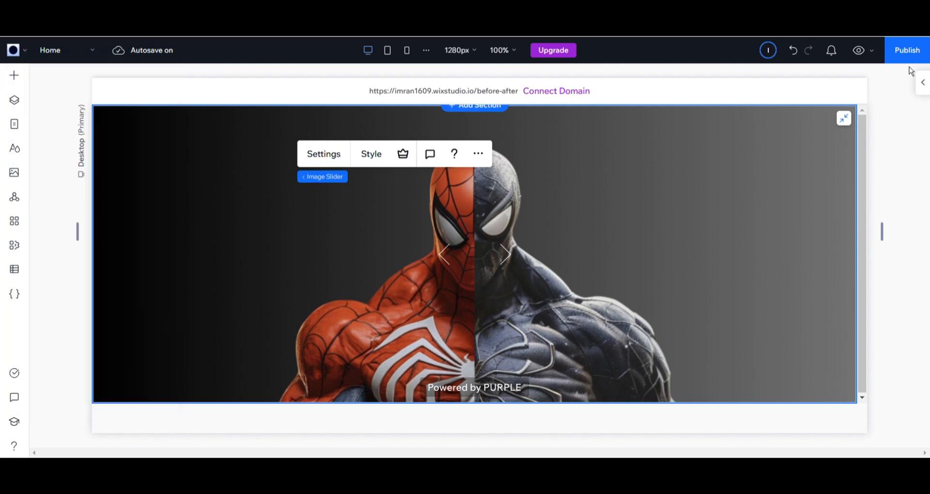
{"action": "left_click", "coordinate": [907, 51]}
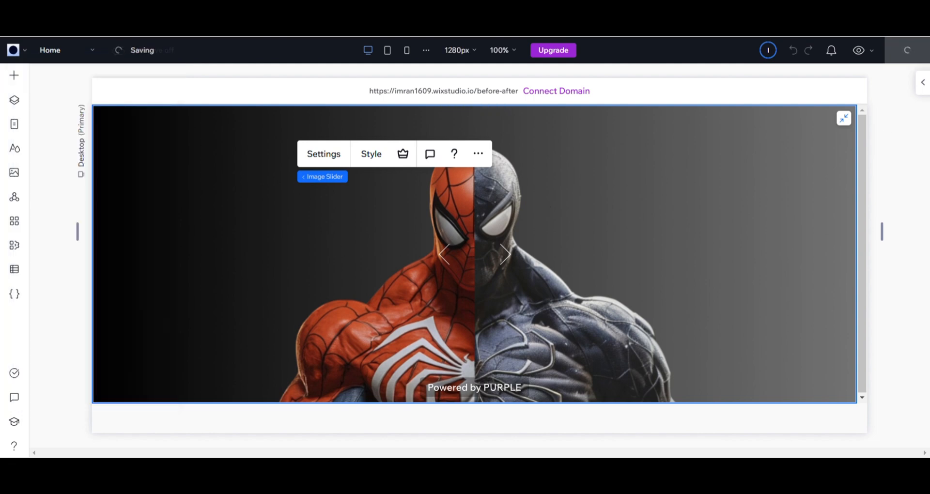